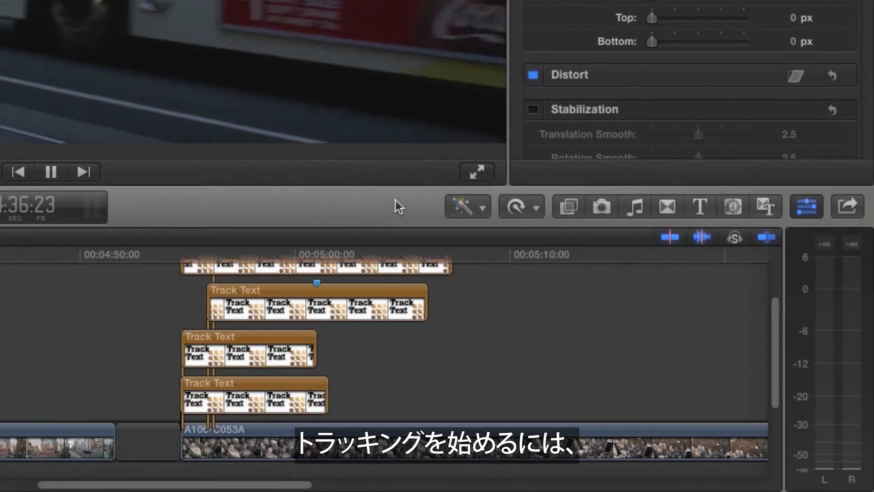
Connect a Track Layer generator from C2 TrackX above the moving bus clip and trim it to a duration of 03:11.
key(space)
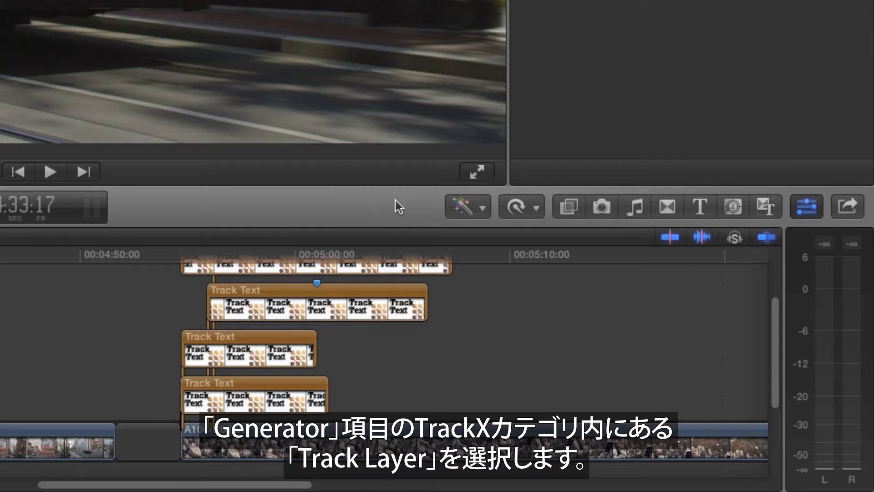
click(742, 206)
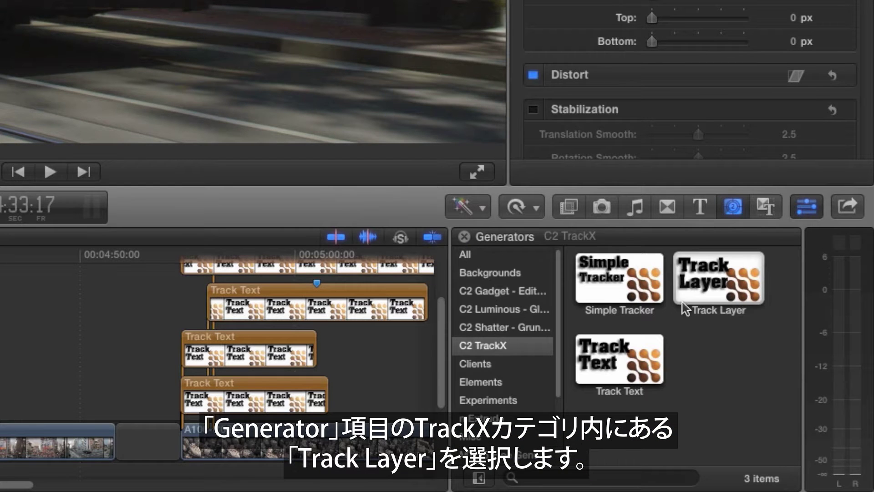
drag(707, 277, 173, 398)
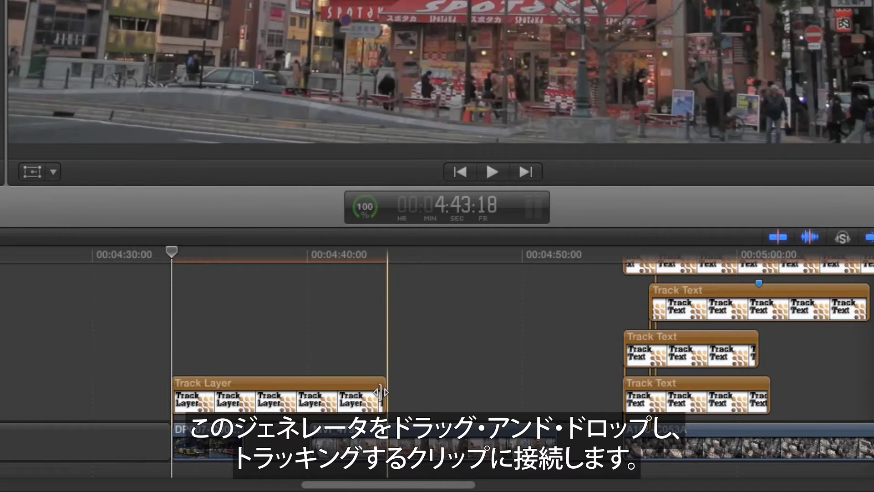
drag(386, 395, 241, 392)
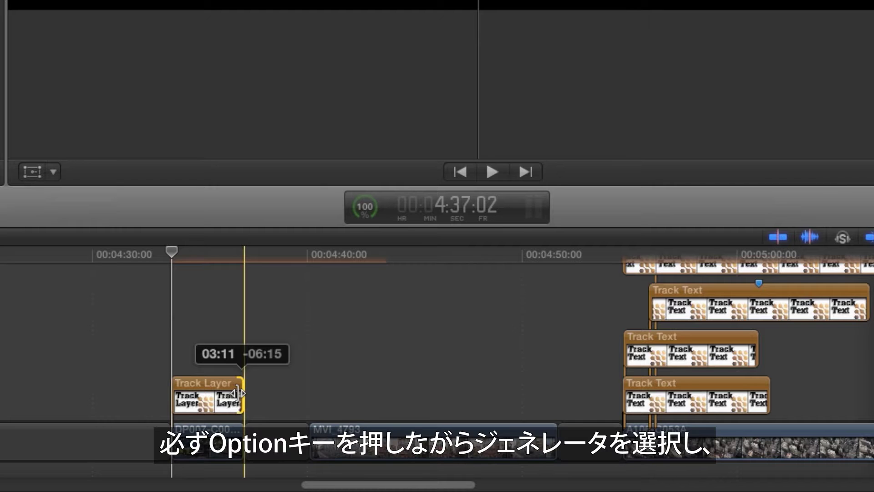
At the generator's first frame, outline the four corners of the bus's side advertisement with a polygon shape and track it forward.
click(201, 391)
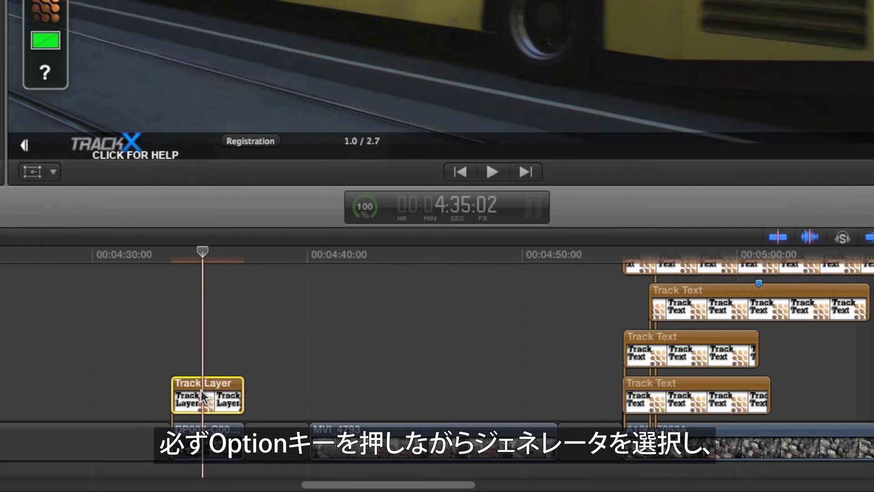
key(Up)
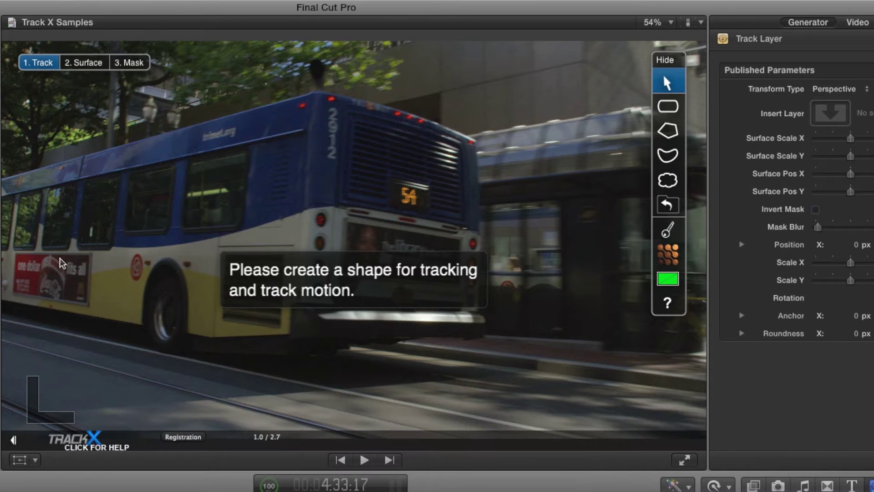
key(super+equal)
key(super+equal)
key(super+equal)
key(super+equal)
key(super+equal)
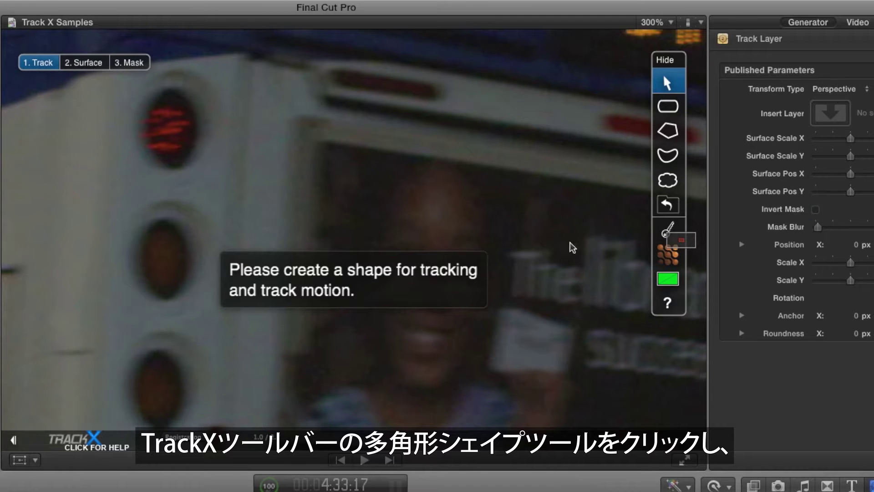
drag(685, 239, 660, 241)
scroll(660, 242, down, 6)
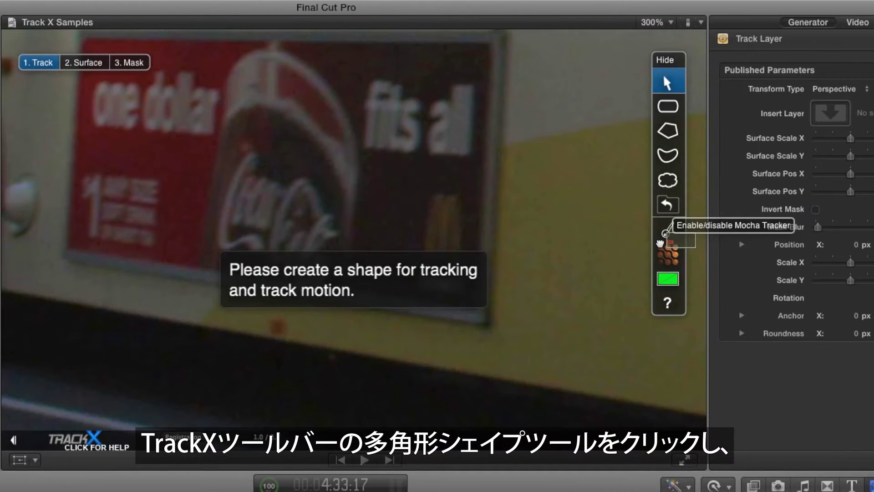
scroll(659, 242, up, 3)
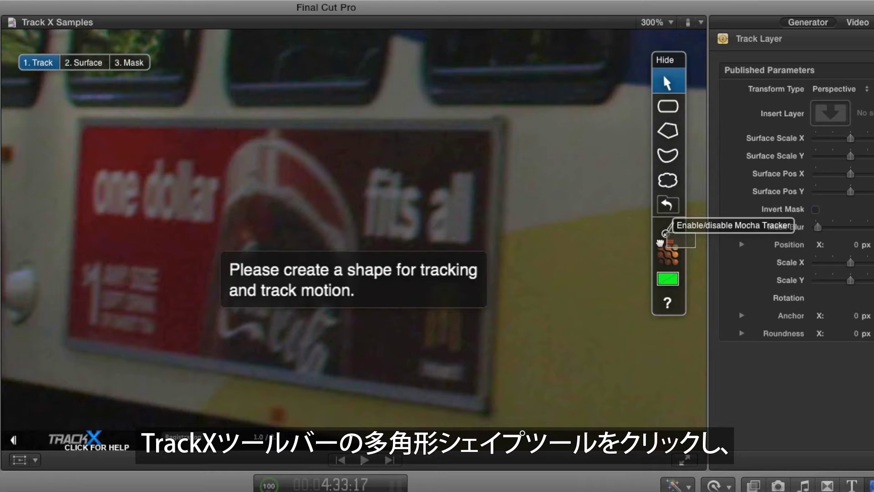
click(670, 133)
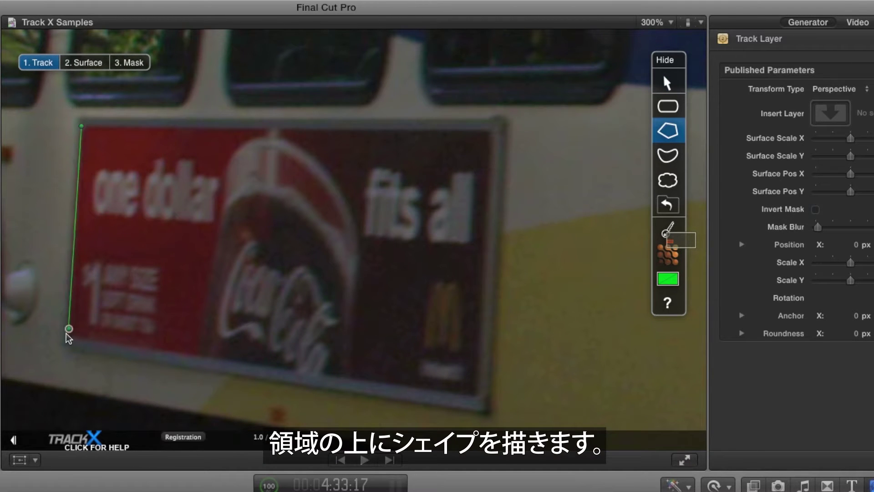
click(479, 398)
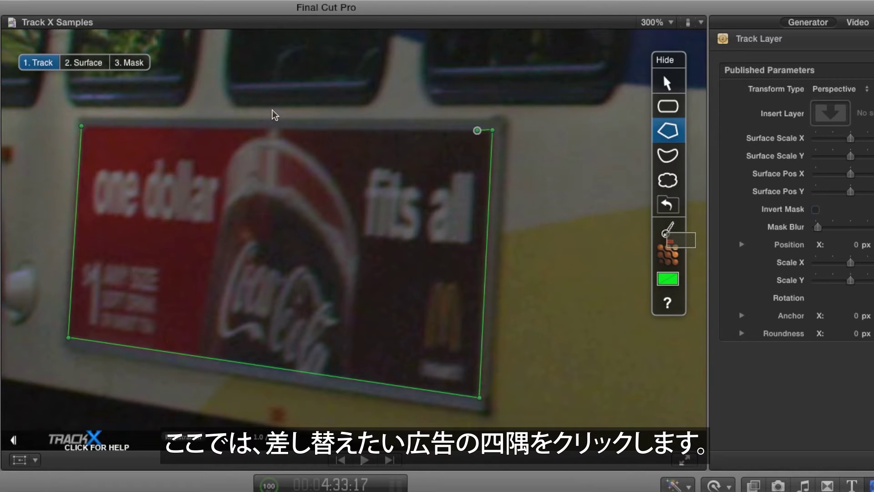
click(81, 126)
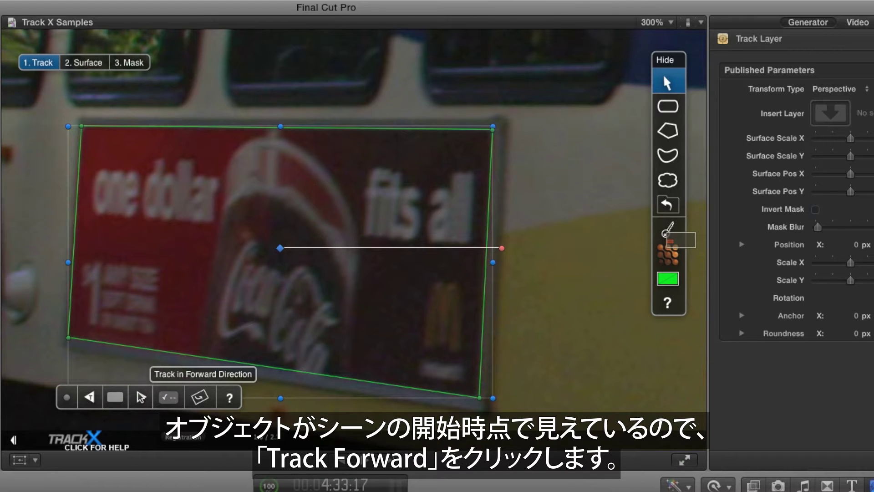
click(140, 397)
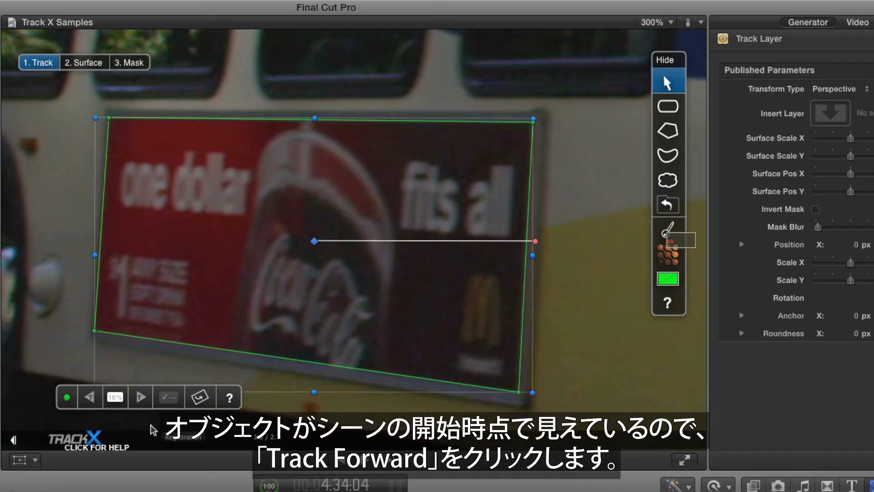
Fill the Track Layer's Insert Layer with the headturn_wig clip of the blonde-wigged woman.
key(shift+z)
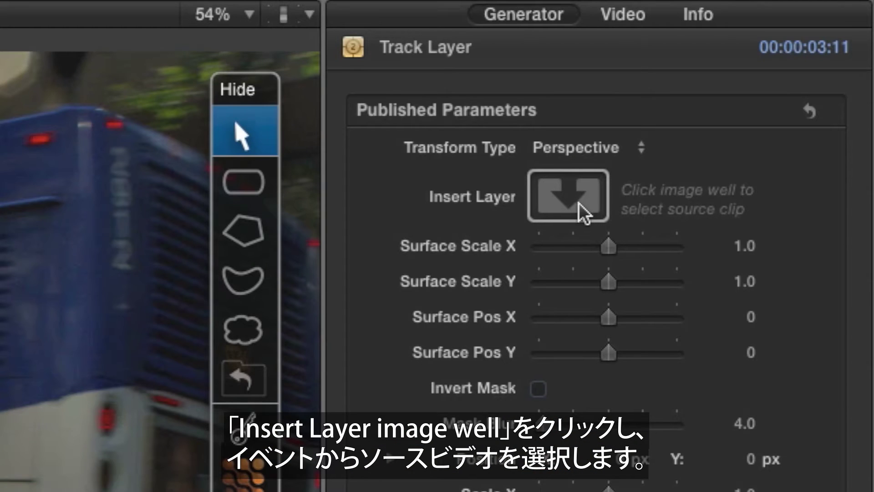
click(575, 194)
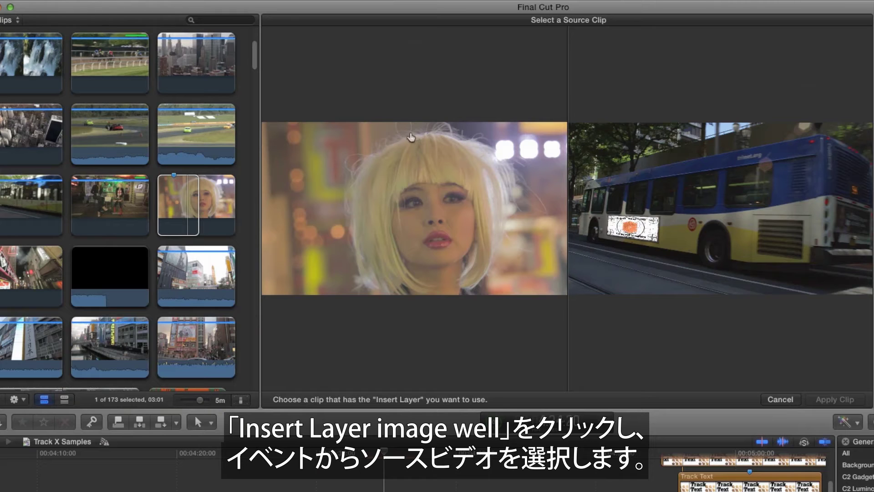
click(167, 208)
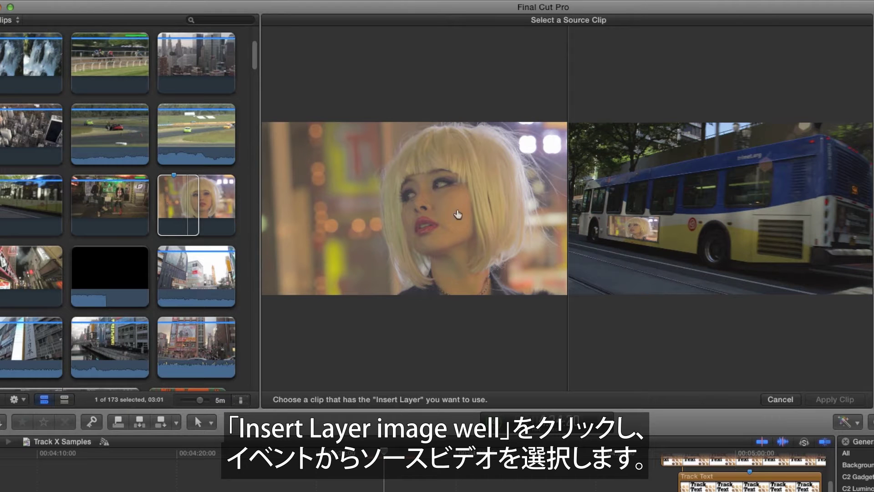
click(847, 400)
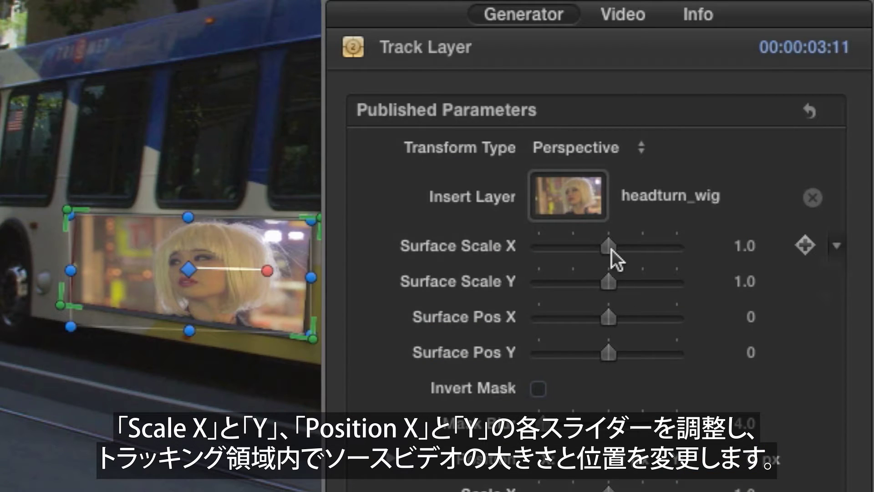
Enlarge the inserted video with Surface Scale X and Y and shift it slightly sideways with Surface Pos X.
drag(607, 281, 639, 272)
drag(610, 317, 619, 318)
drag(611, 247, 636, 247)
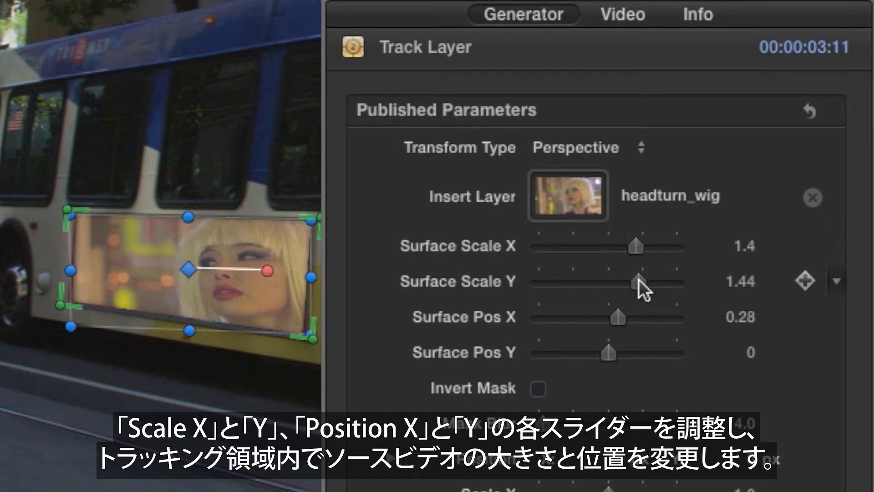
drag(639, 280, 668, 274)
drag(636, 246, 628, 248)
drag(617, 318, 616, 314)
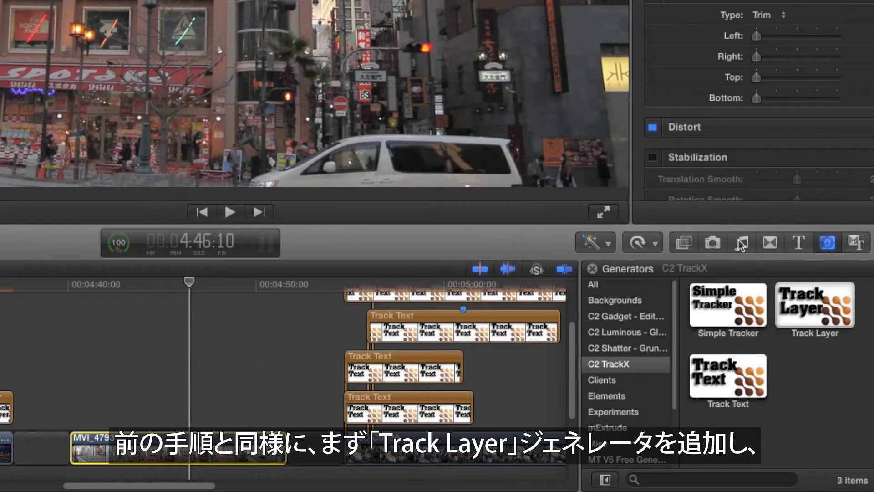
Add a Track Layer generator over the full length of the MVI_4793 clip and place a marker on it at 4:46:10.
drag(816, 304, 91, 415)
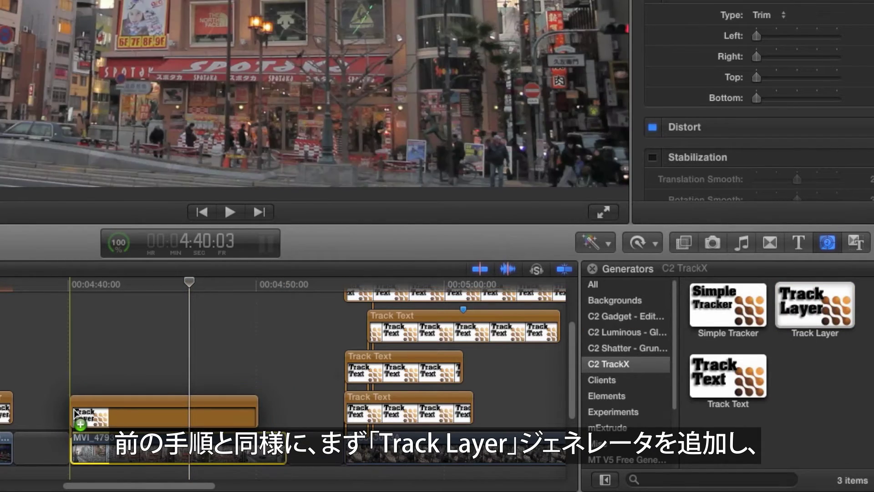
drag(255, 408, 279, 407)
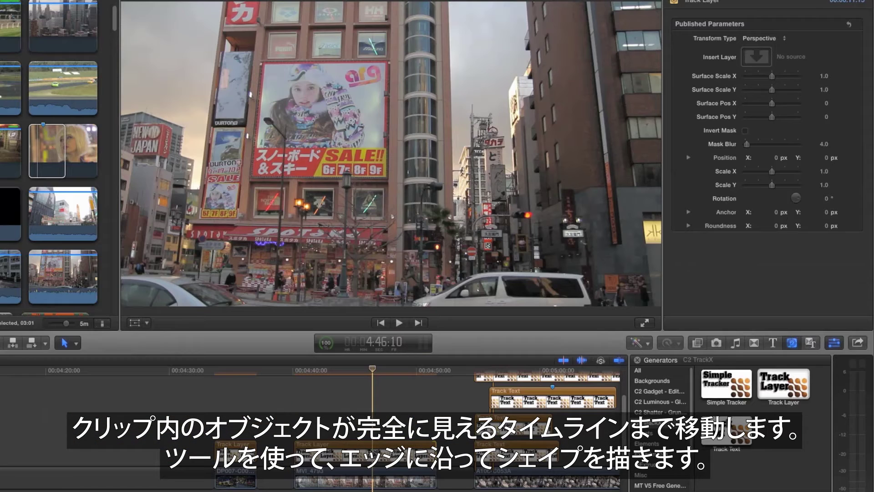
click(189, 409)
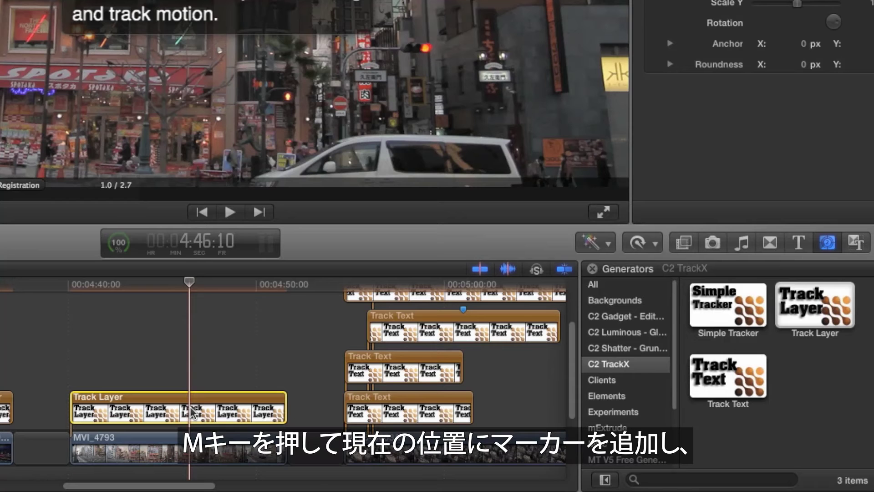
key(m)
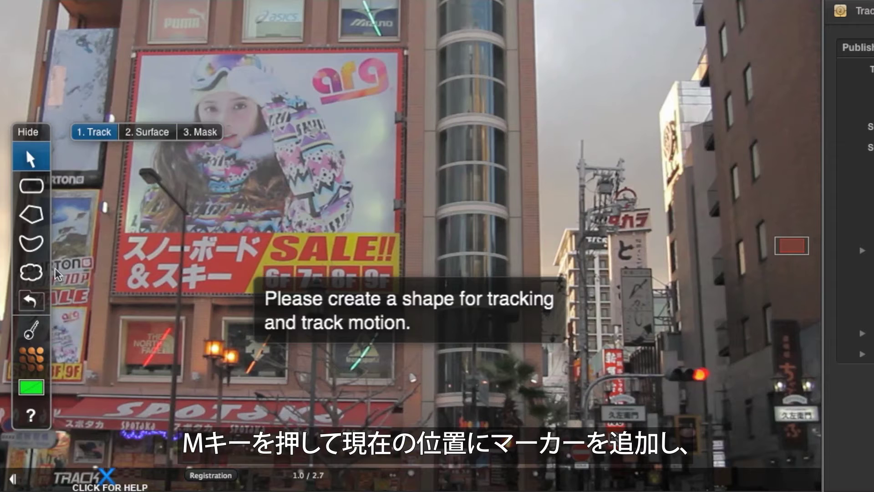
Draw a closed polygon tracking shape around the four corners of the large snowboard sale billboard.
click(31, 214)
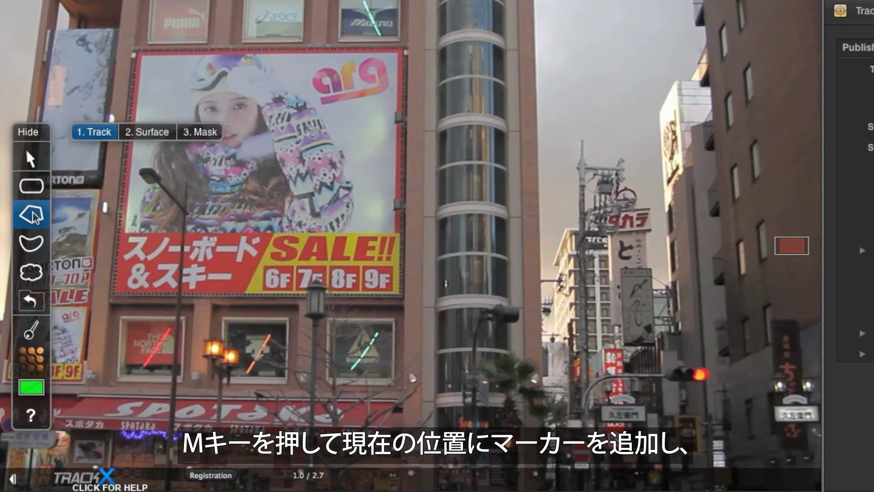
click(138, 53)
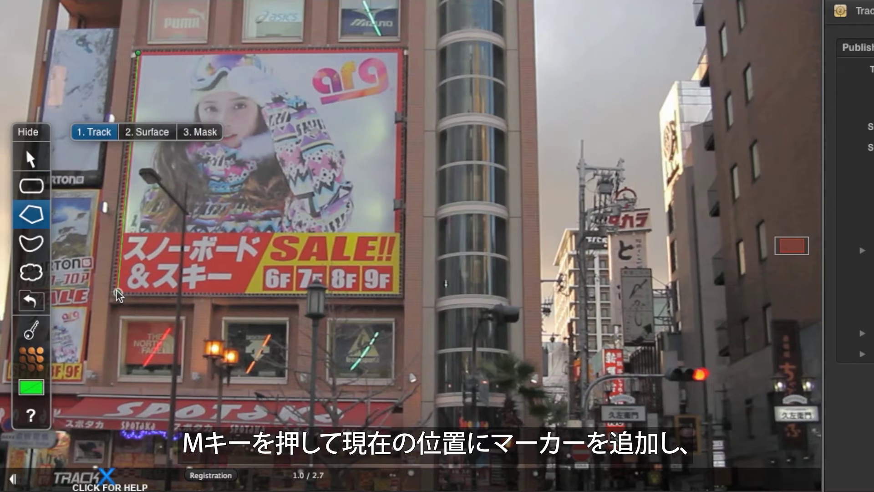
click(114, 293)
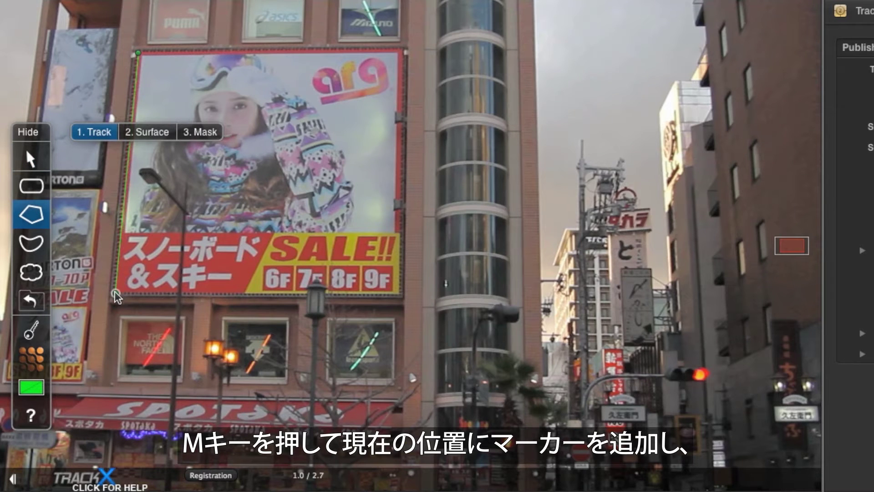
click(400, 295)
click(405, 48)
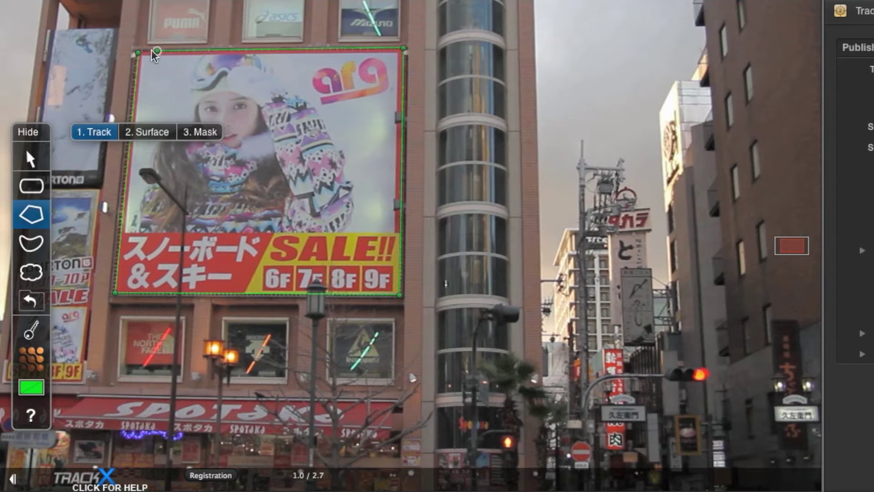
click(138, 53)
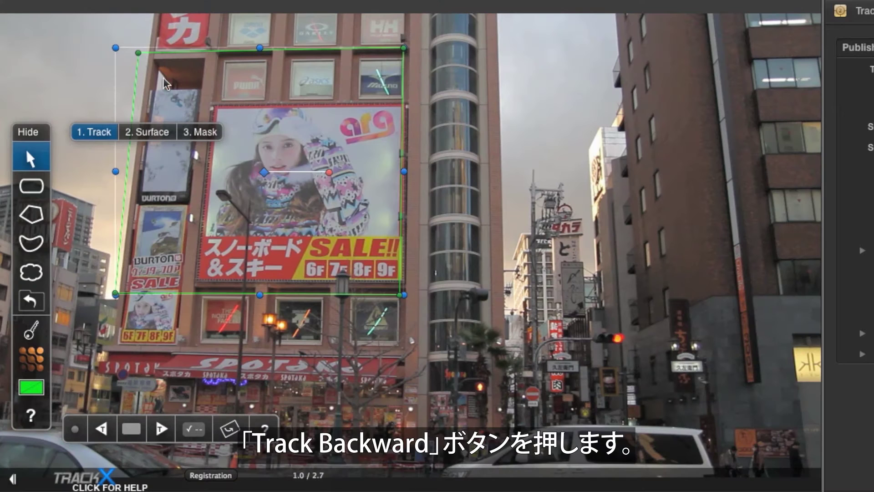
Track the billboard shape backward and trim the start of the generator to 4:41:18.
click(97, 432)
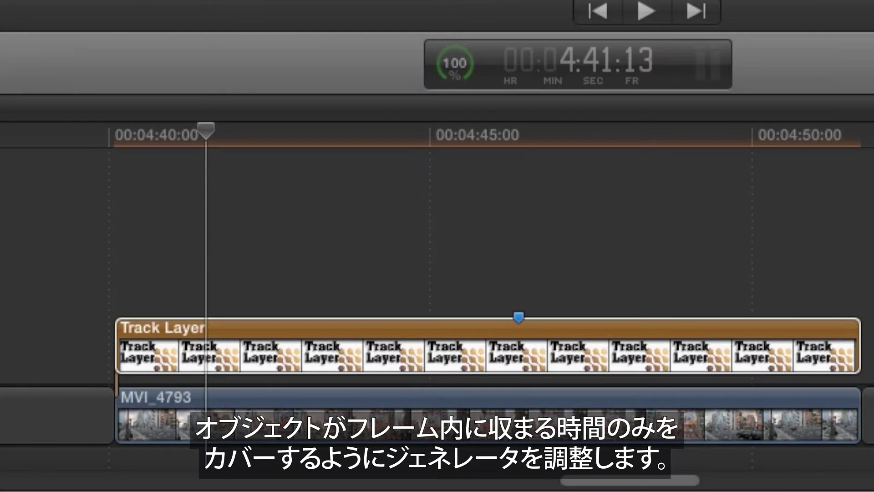
drag(117, 349, 209, 333)
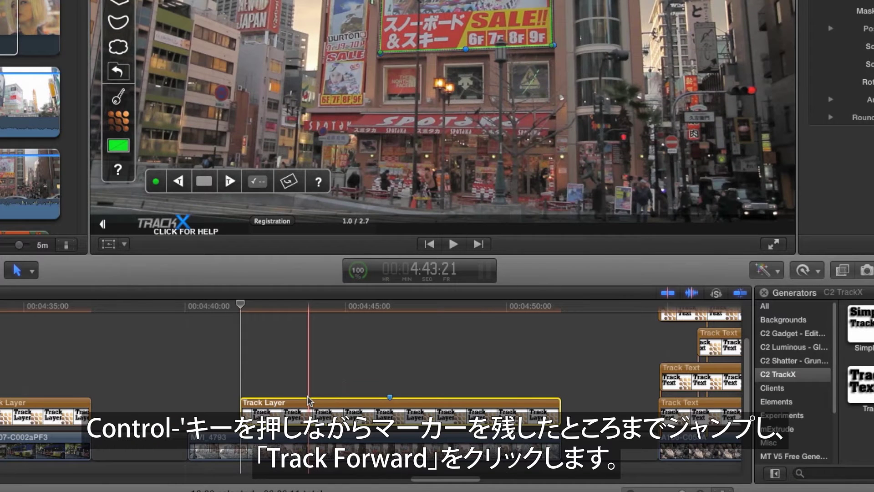
Track the billboard forward from the marker, stop at 4:49:24, trim the generator's end there, and reselect the generator at the marker.
key(ctrl+apostrophe)
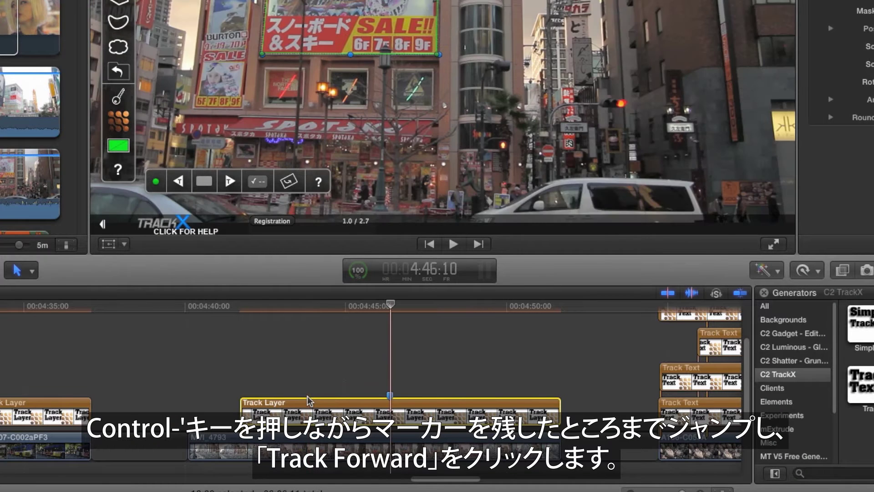
click(231, 181)
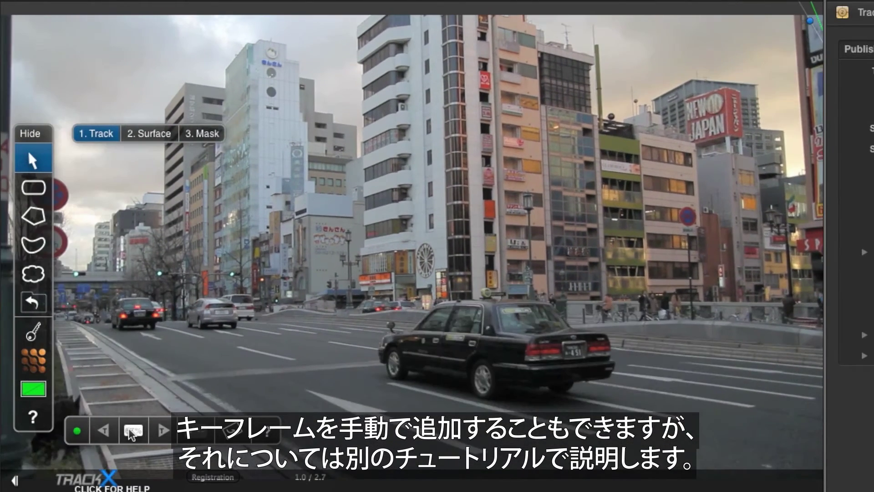
click(131, 434)
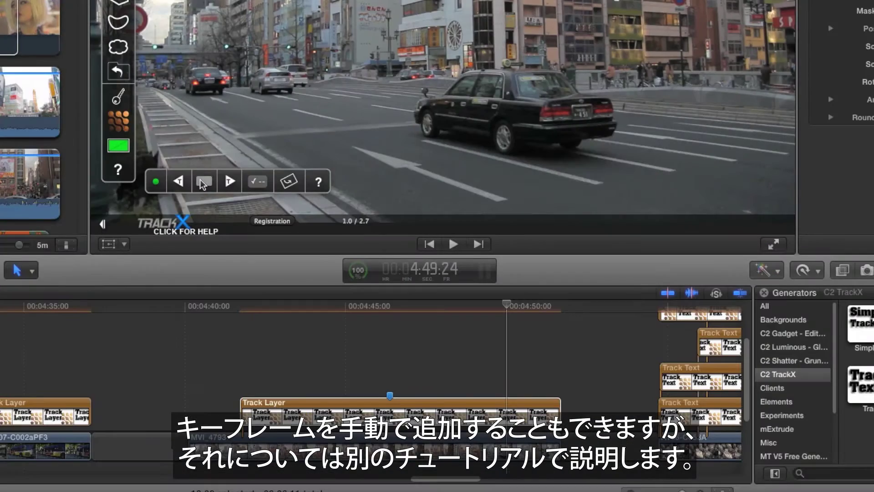
drag(560, 406, 506, 412)
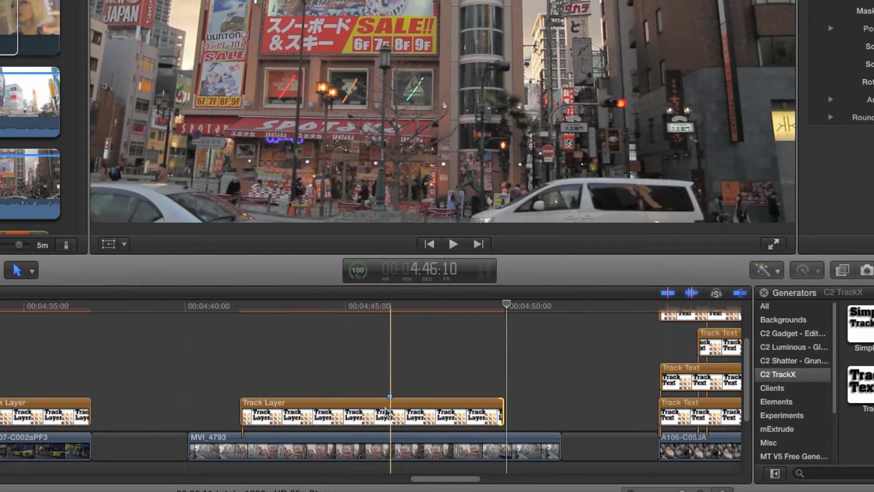
click(391, 410)
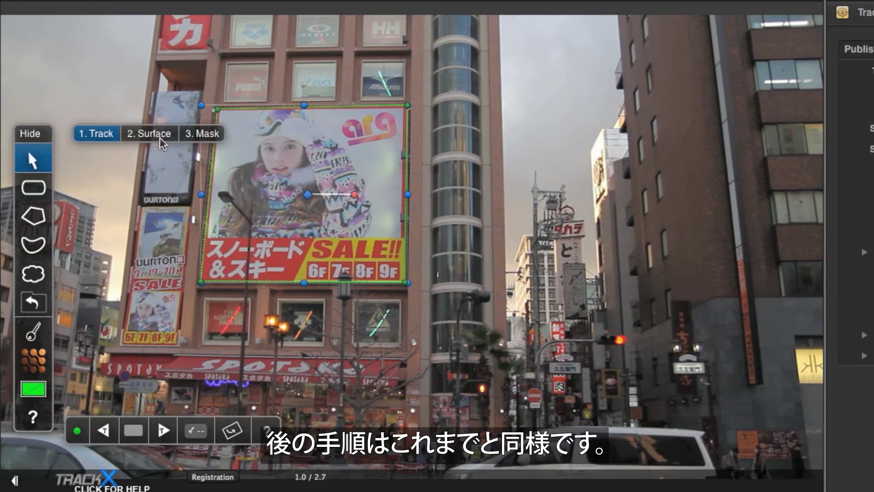
Insert the A106-C029 skyline clip as the replacement layer on the tracked billboard surface.
click(160, 139)
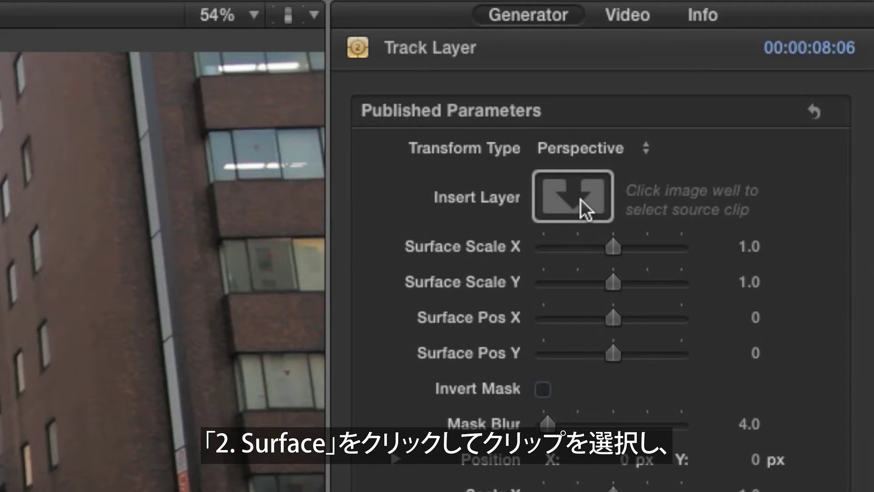
click(581, 199)
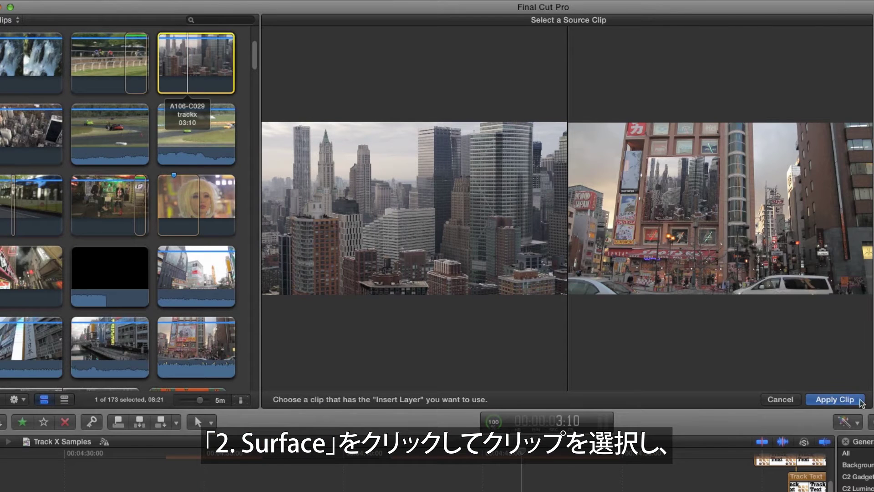
click(835, 400)
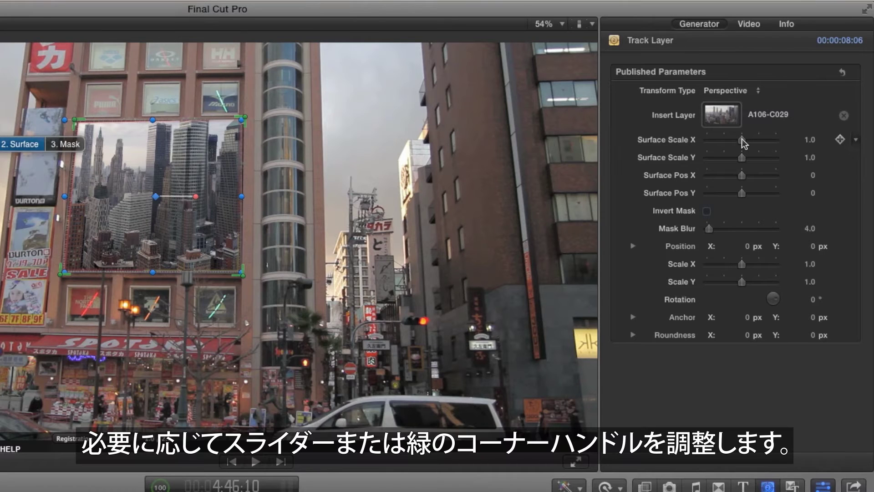
Set Surface Scale X to 1.4 and Surface Pos X to 0.1, and play the shot backward and forward to check the insert.
drag(742, 139, 756, 142)
click(757, 141)
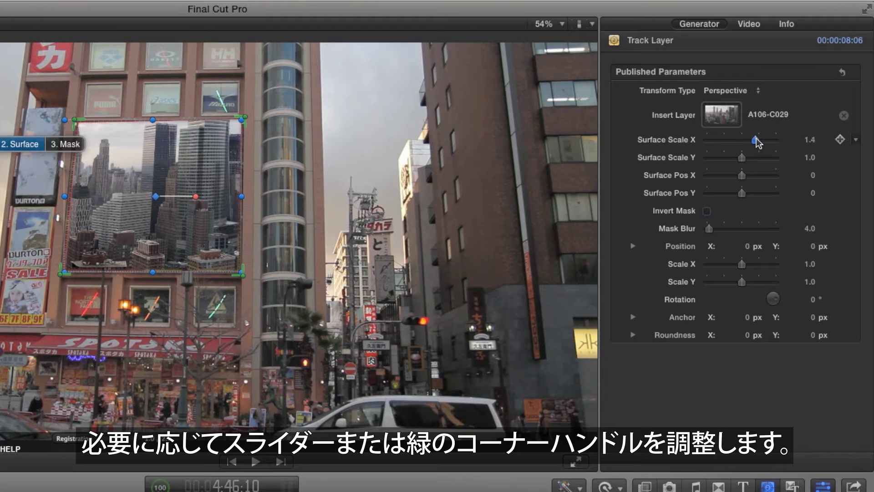
drag(744, 175, 745, 175)
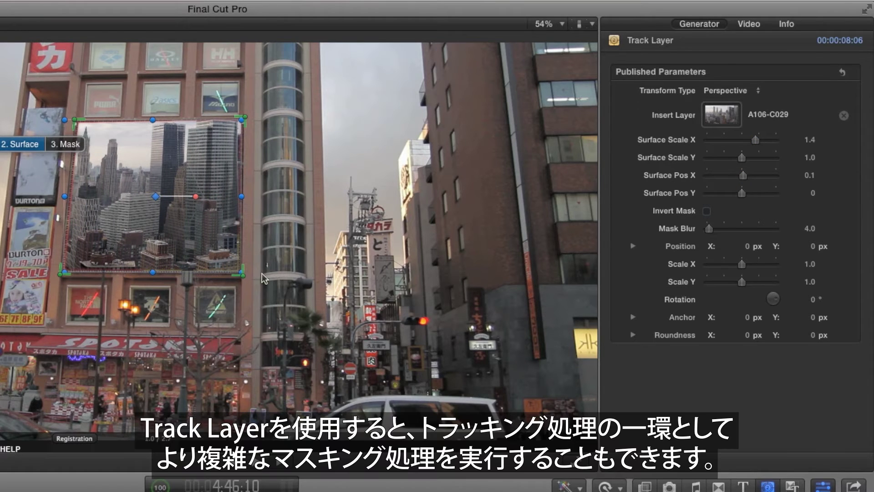
key(j)
key(j)
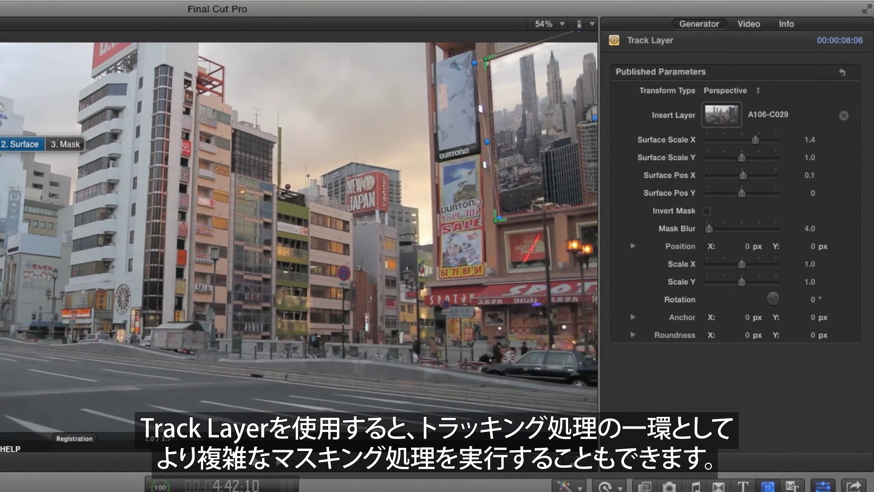
key(l)
key(l)
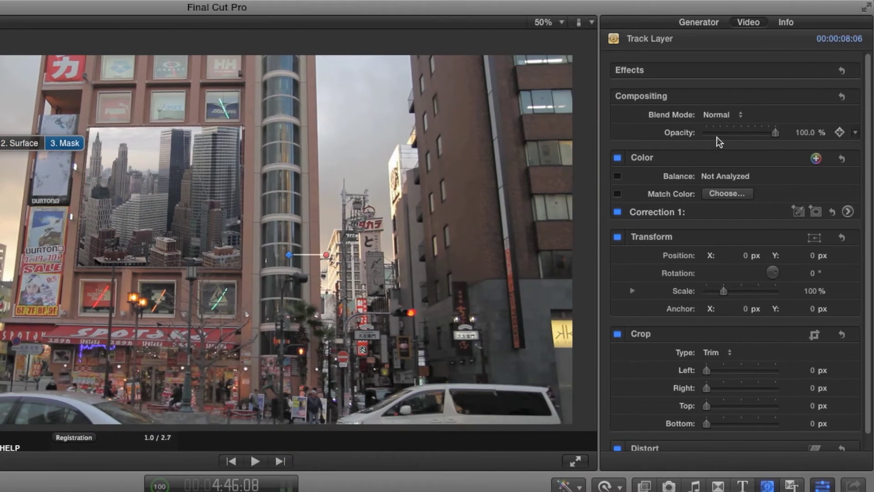
Lower the generator's opacity to 33.57 % and draw a closed Bezier mask around the two street lamps in front of the billboard.
drag(725, 136, 727, 134)
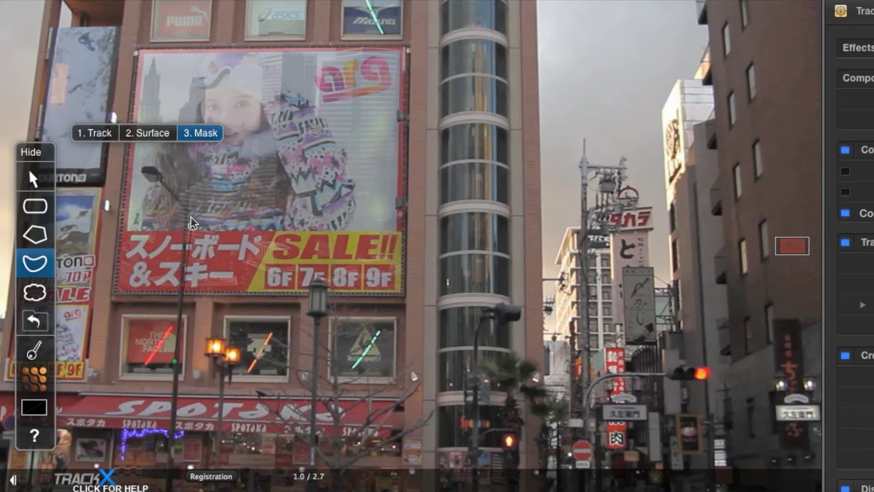
click(186, 212)
click(159, 181)
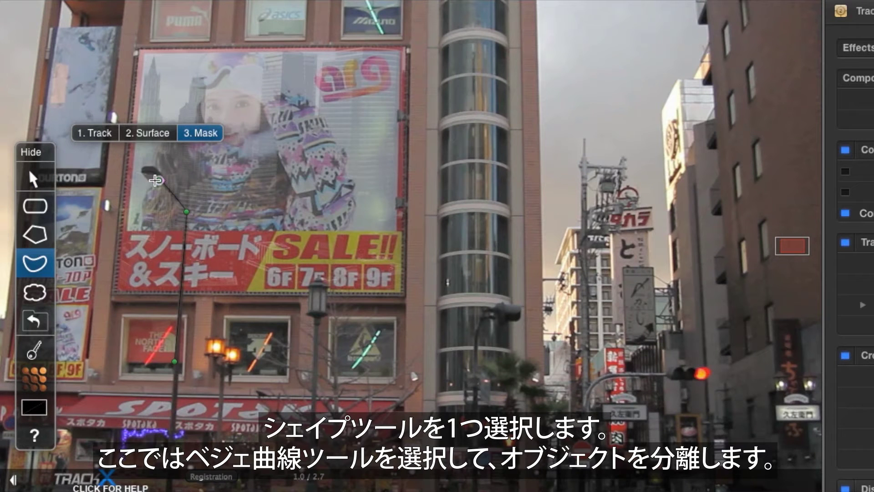
click(150, 183)
click(143, 166)
drag(159, 172, 165, 177)
click(188, 212)
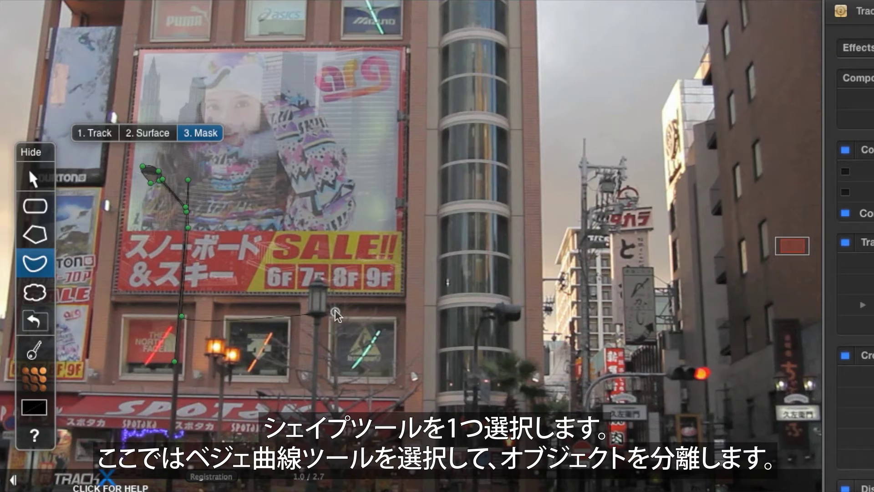
drag(322, 281, 328, 283)
drag(329, 286, 332, 288)
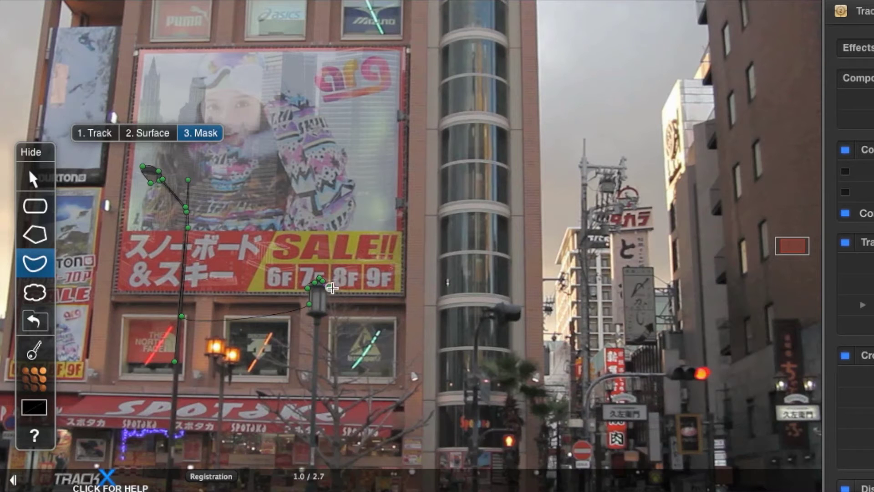
click(328, 304)
drag(383, 365, 361, 371)
click(174, 361)
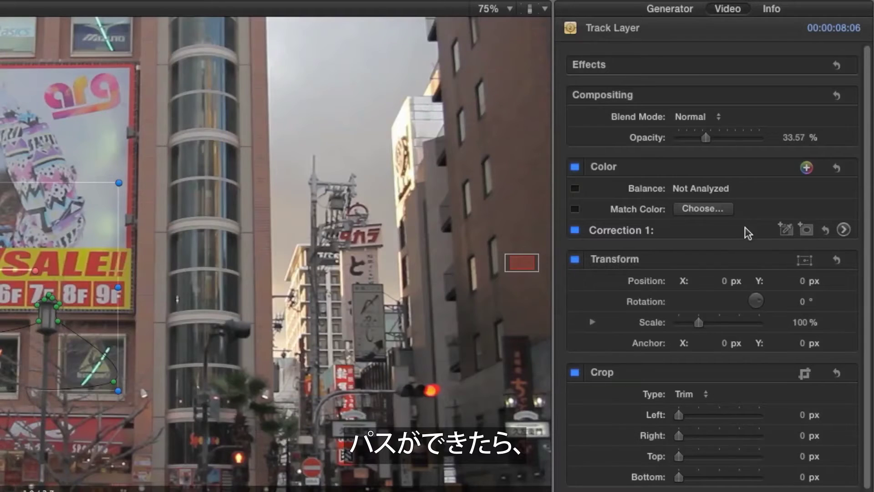
Invert the street lamp mask and restore the Track Layer generator to full opacity.
click(687, 11)
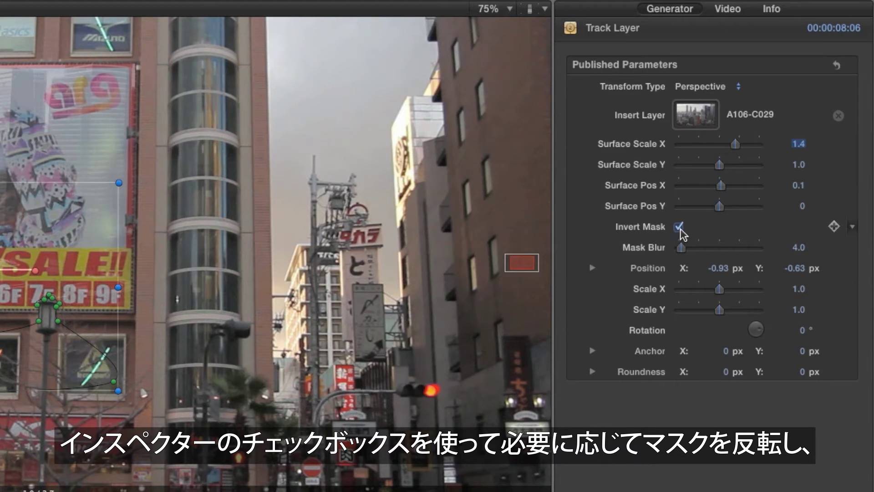
click(719, 11)
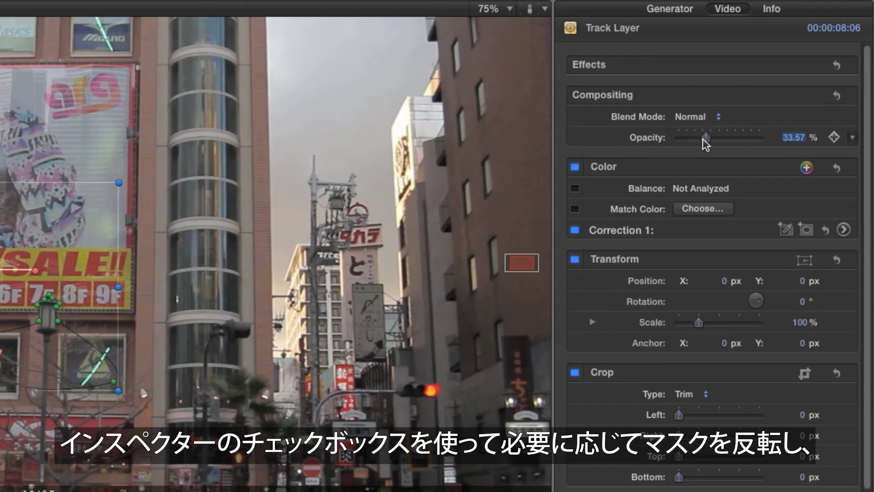
drag(715, 139, 810, 139)
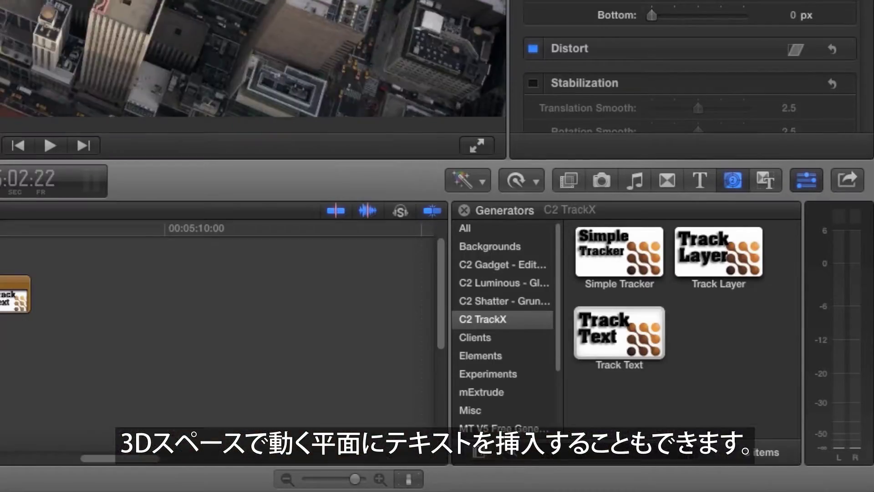
Add a Track Text generator above the existing ones over the aerial city clip and select it at 5:02:01.
drag(636, 315, 0, 250)
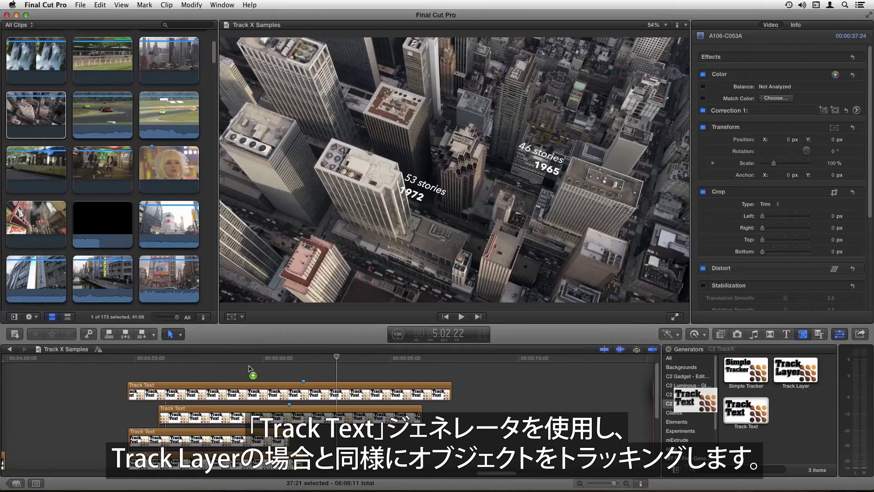
drag(231, 374, 208, 369)
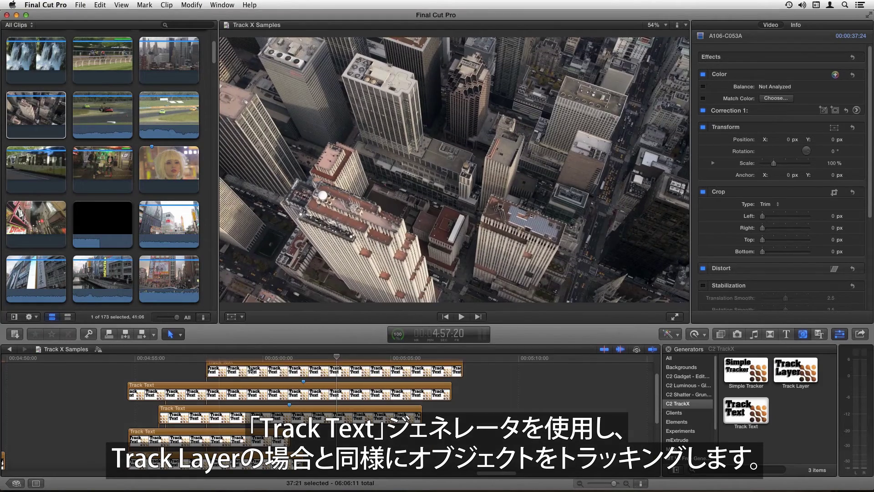
click(315, 369)
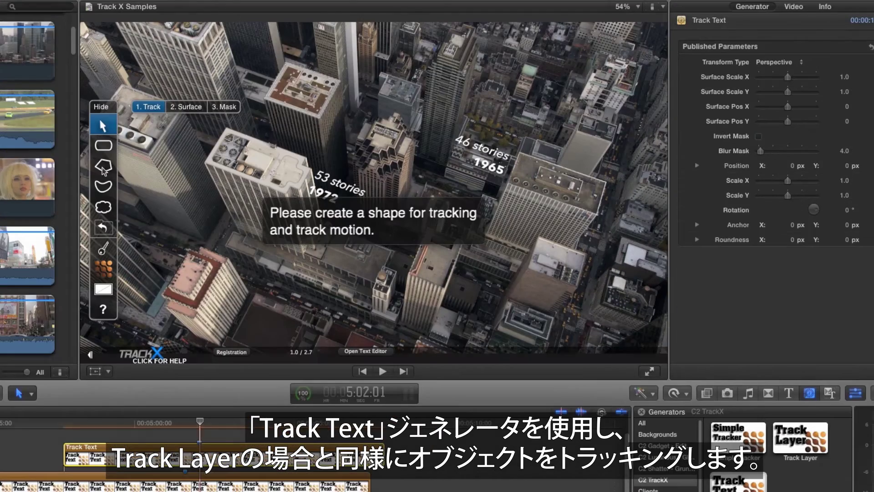
Draw a closed polygon tracking shape around the four roof corners of the tall building with the brown rooftop.
click(239, 152)
click(385, 69)
click(368, 98)
click(411, 114)
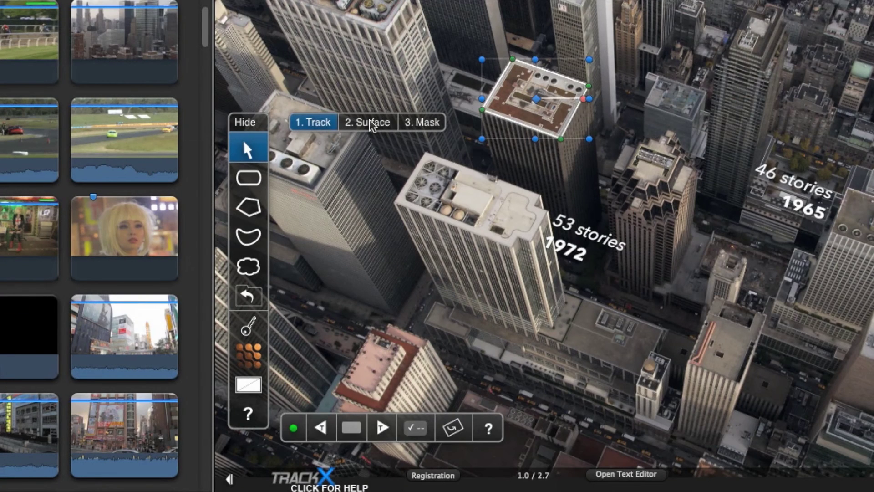
Open the text editor for the tracked surface and replace the placeholder with "57 stories" and "1981" on two lines.
click(372, 124)
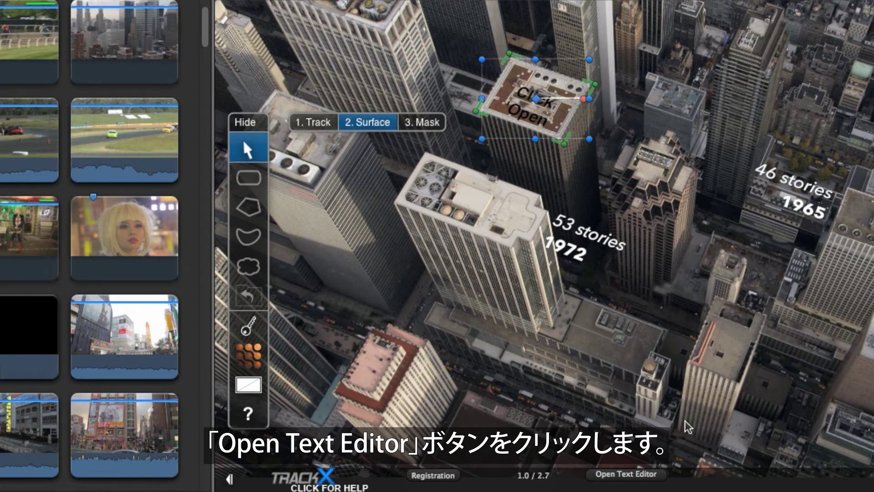
click(640, 475)
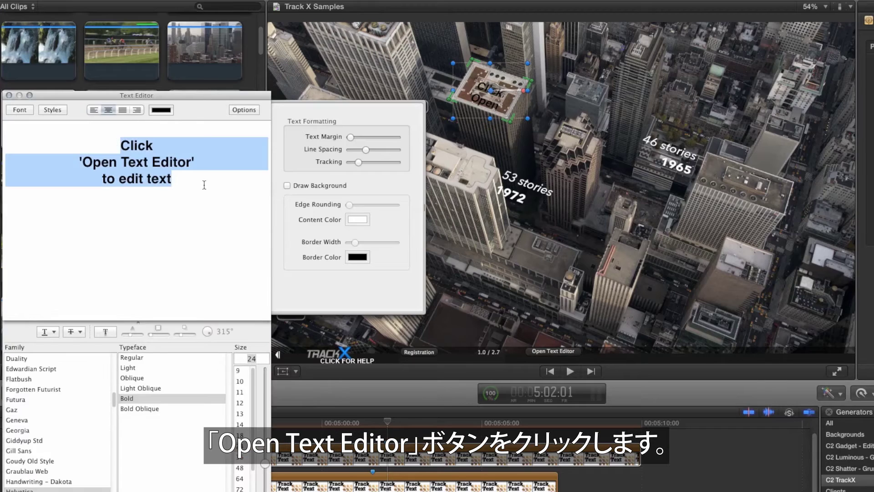
text(57 stories)
key(super+a)
scroll(36, 441, up, 10)
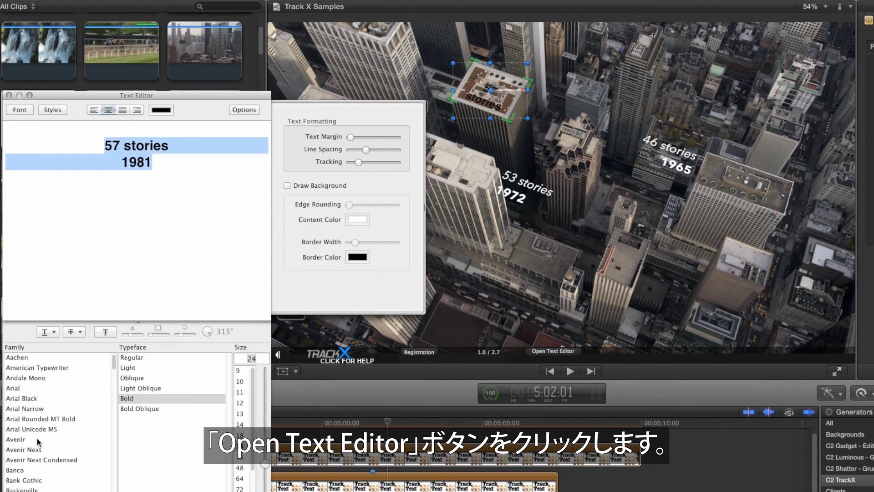
Format the text in white Avenir Next with a shadow, making "57 stories" italic and "1981" bold.
click(24, 450)
click(141, 388)
double_click(136, 165)
click(140, 406)
drag(155, 167, 80, 130)
click(108, 334)
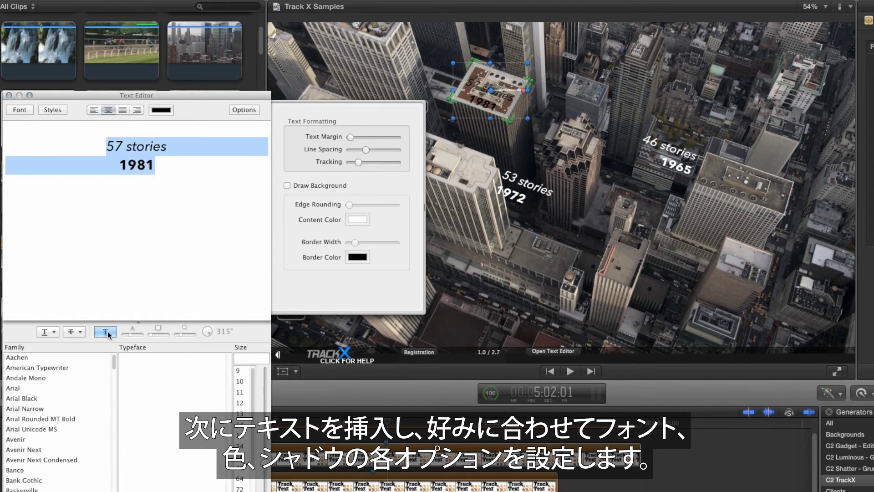
click(157, 186)
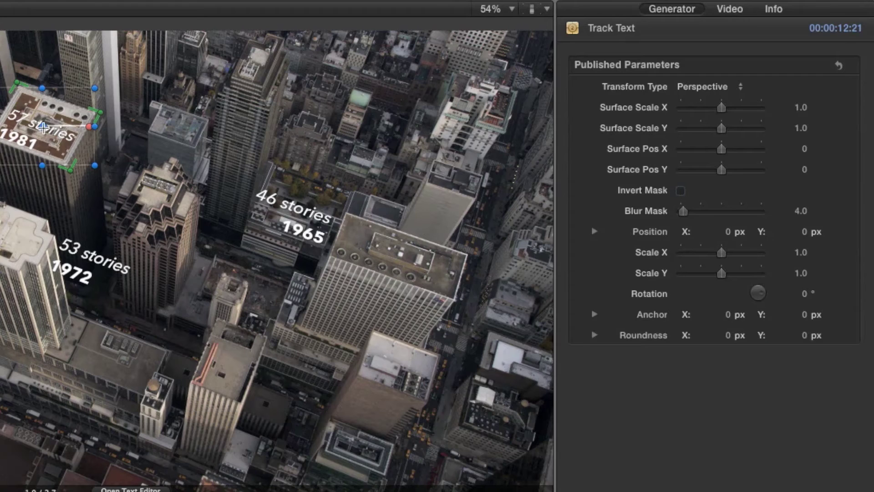
Move the "57 stories 1981" text off the rooftop to beside the building and adjust its corner perspective.
drag(520, 104, 540, 111)
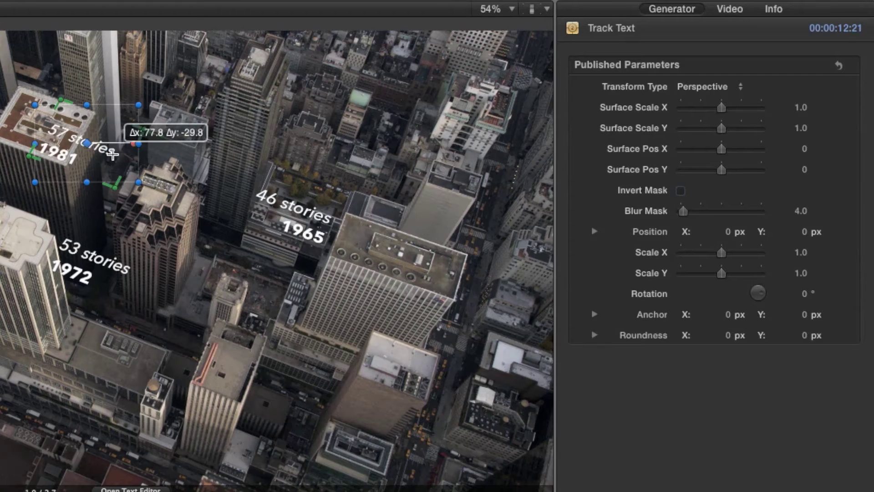
drag(112, 155, 153, 161)
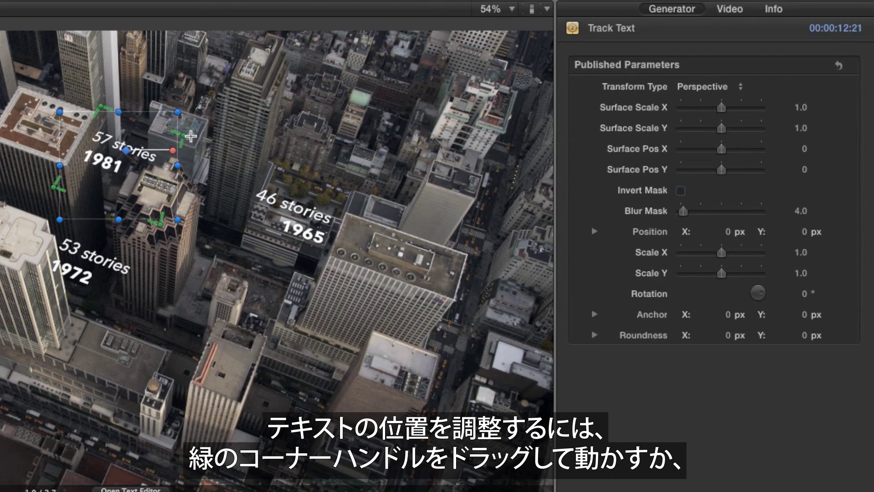
drag(191, 136, 197, 141)
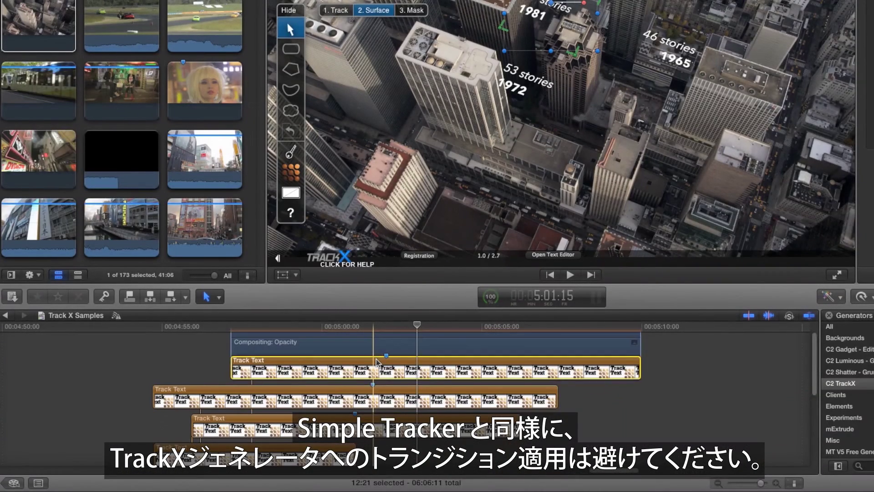
Show the Track Text clip's video animation and add short opacity fades at its start and end.
key(ctrl+v)
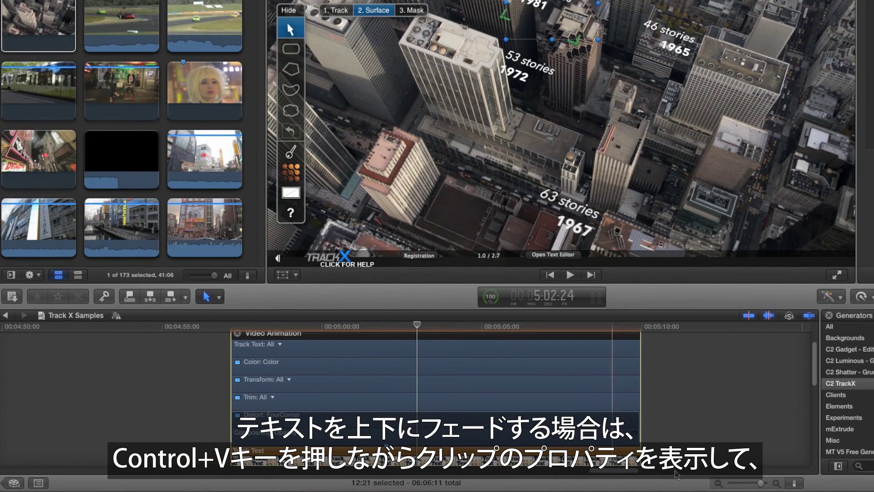
scroll(636, 438, down, 3)
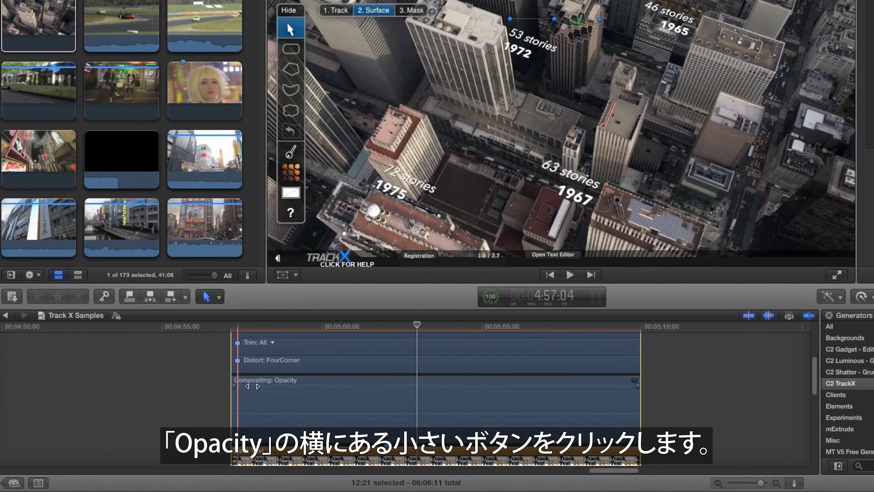
mouse_move(235, 386)
mouse_down()
mouse_move(261, 386)
mouse_move(251, 386)
mouse_up()
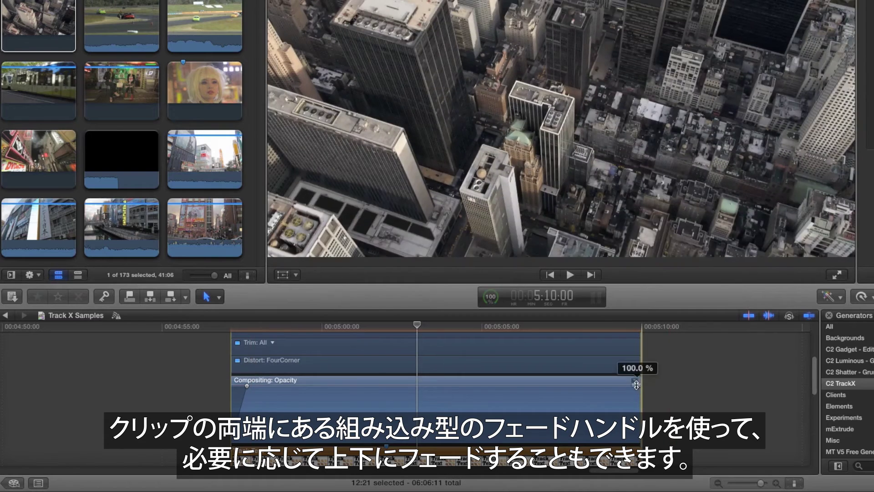
drag(638, 386, 622, 387)
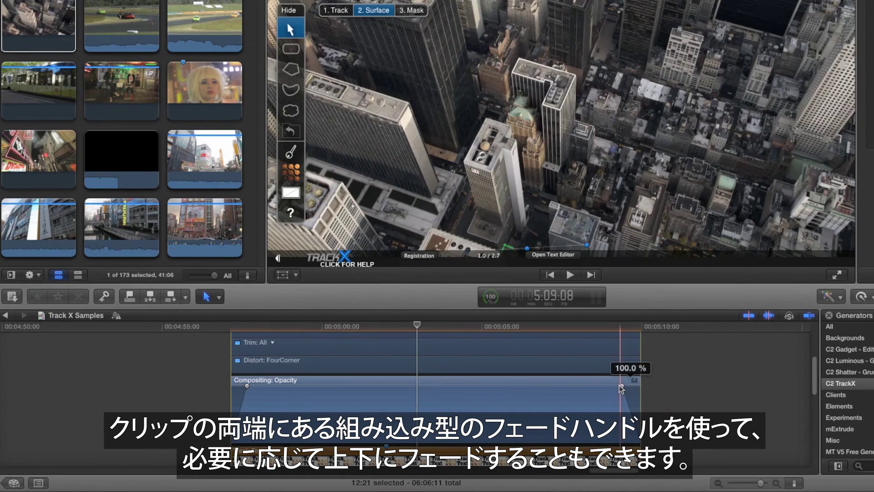